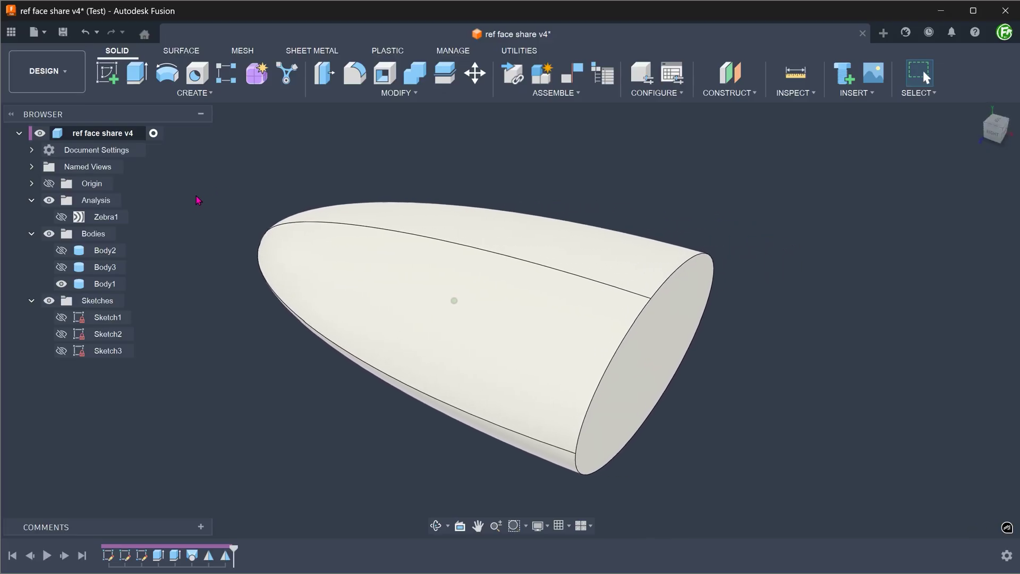
# Step: Reopen and recommit the nose cone loft, check it with Zebra1 stripes, then hide them
pyautogui.doubleClick(192, 558)
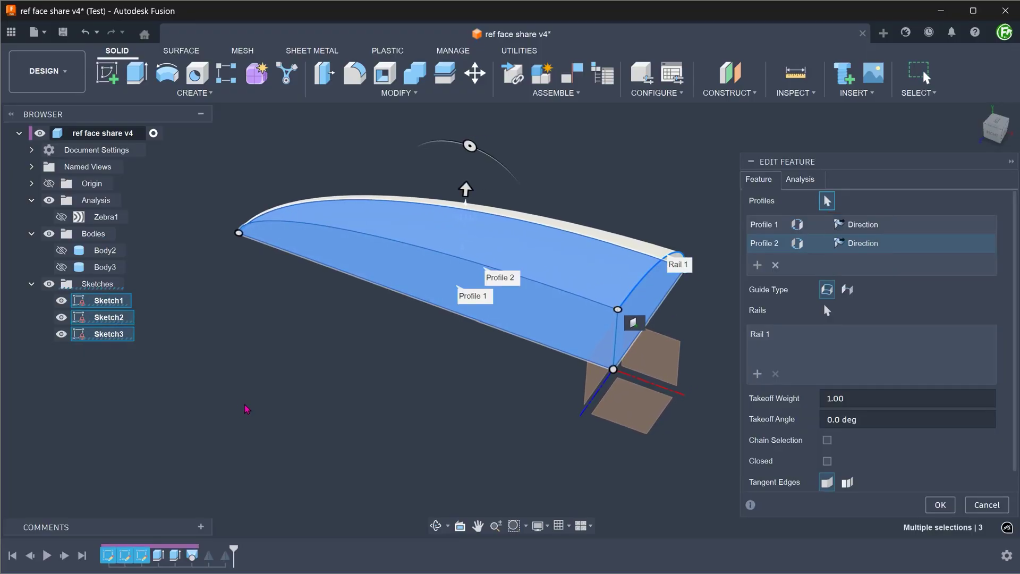
pyautogui.click(986, 505)
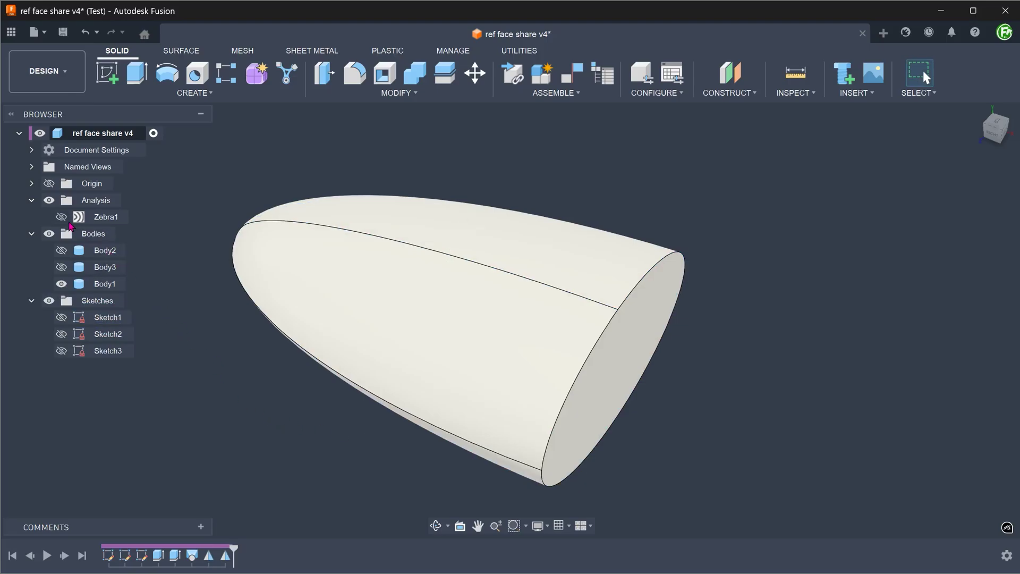
pyautogui.click(61, 217)
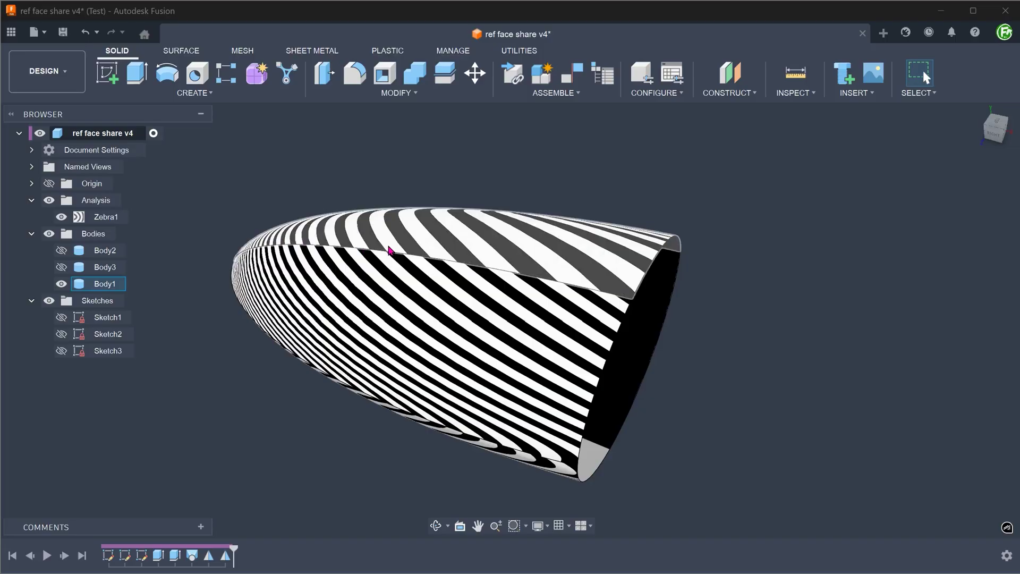
pyautogui.moveTo(396, 256)
pyautogui.keyDown('shift'); pyautogui.mouseDown(button='middle')
pyautogui.moveTo(410, 379)
pyautogui.moveTo(455, 333)
pyautogui.mouseUp(button='middle'); pyautogui.keyUp('shift')
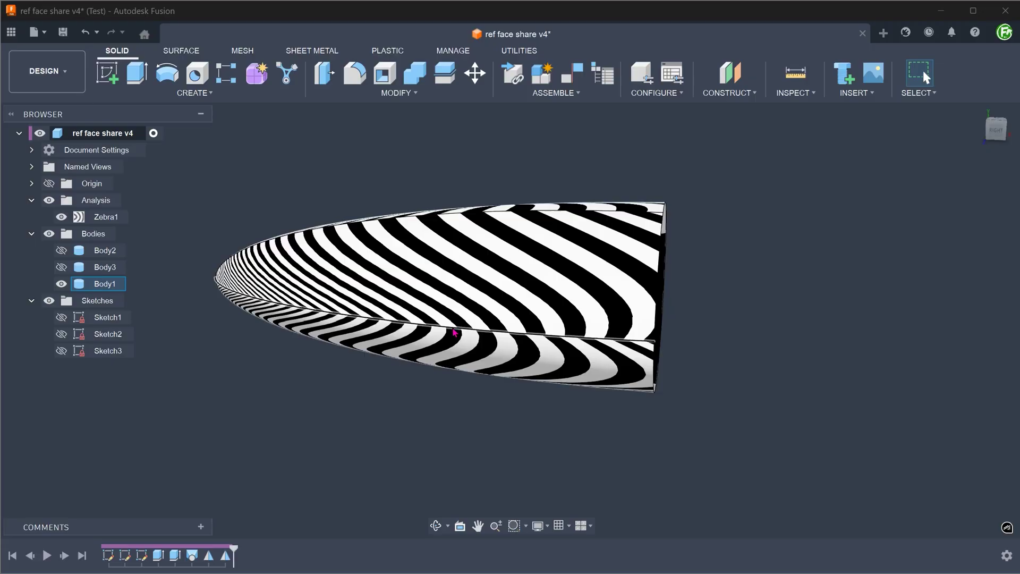
pyautogui.click(216, 373)
pyautogui.click(61, 217)
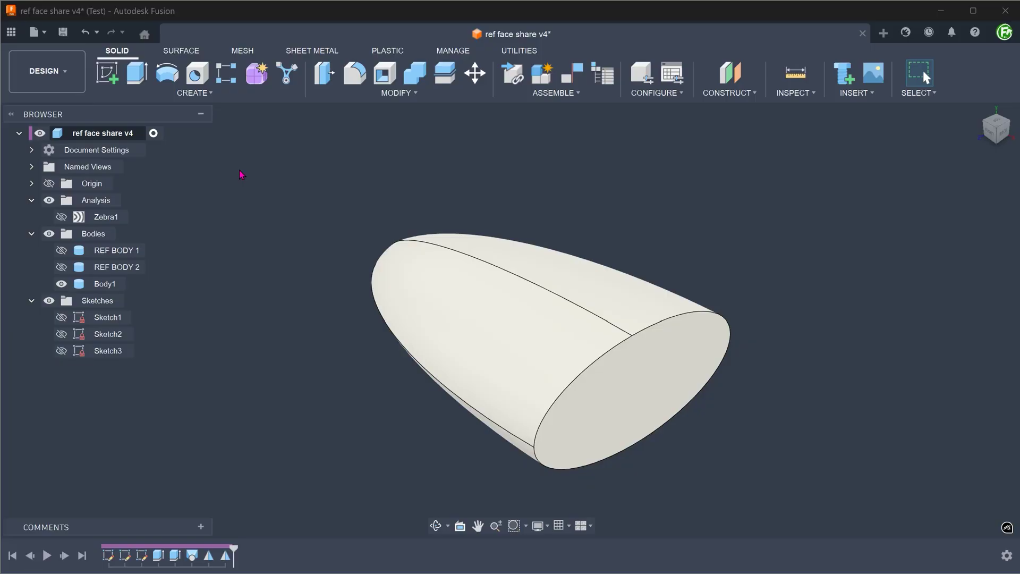
# Step: Show REF BODY 1 and REF BODY 2 and hide the nose cone Body1
pyautogui.click(62, 250)
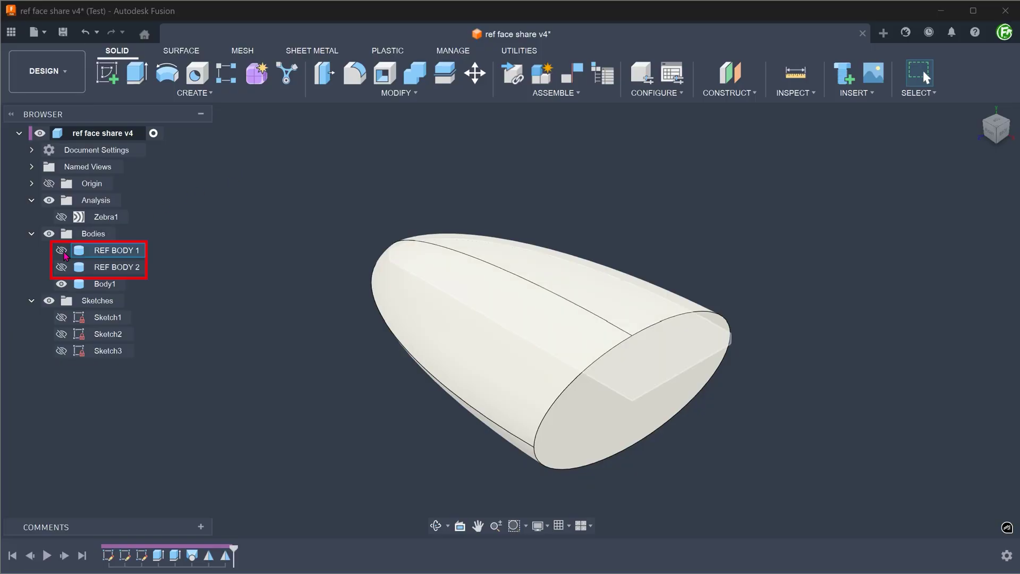
pyautogui.click(61, 267)
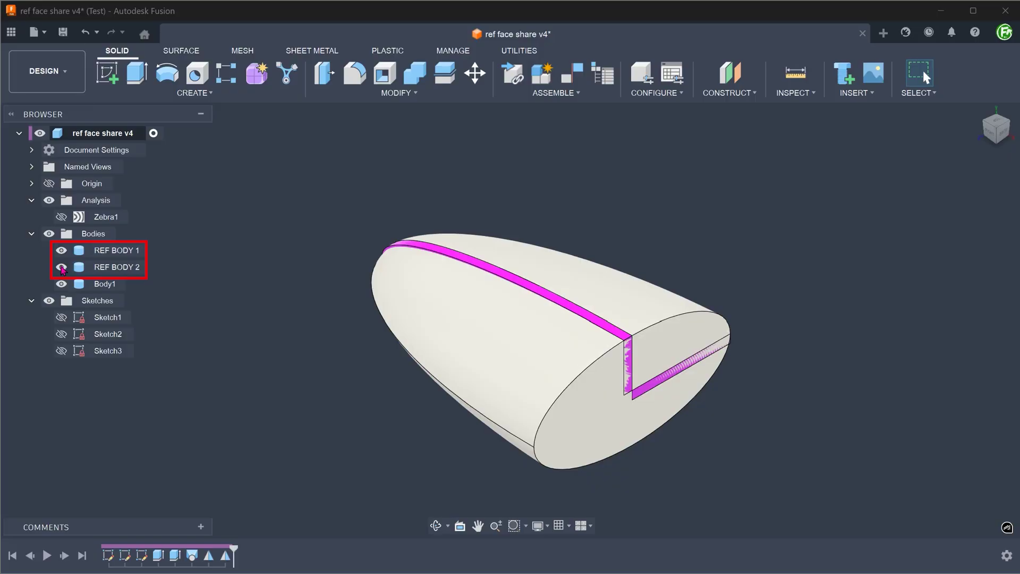
pyautogui.click(62, 284)
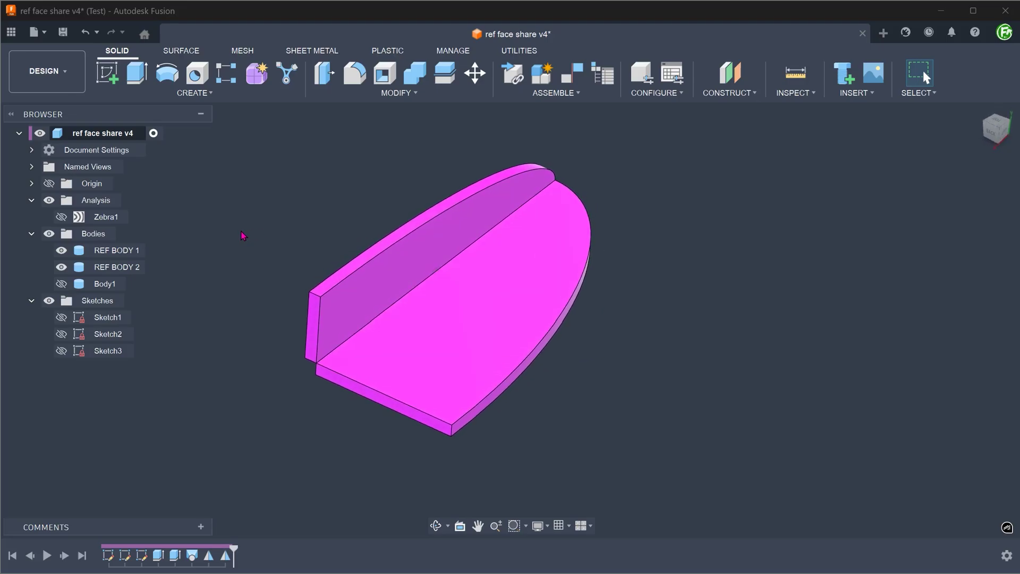
# Step: Reopen the loft, remove both sketch profiles, and hide all sketches
pyautogui.doubleClick(193, 554)
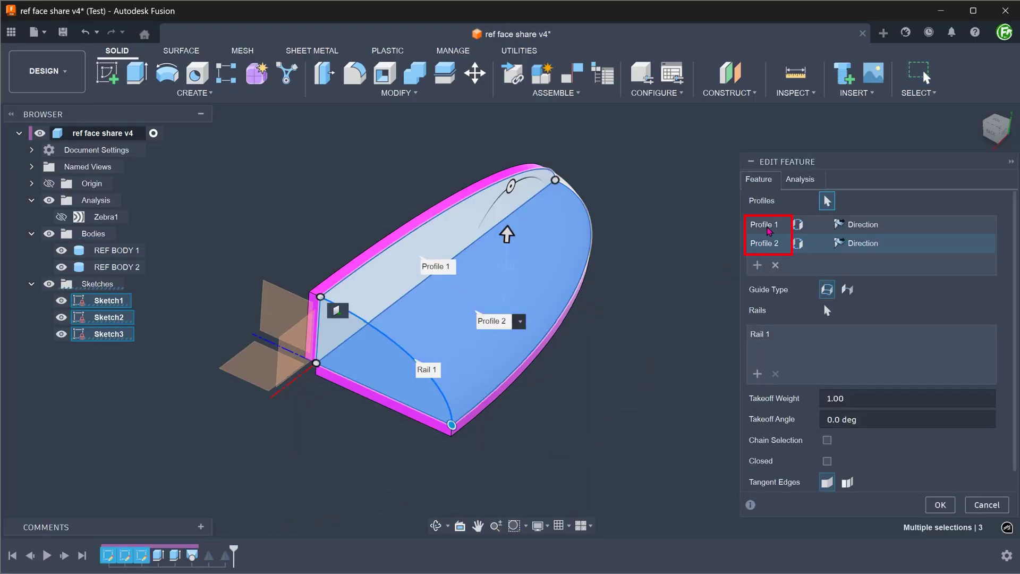
pyautogui.click(776, 265)
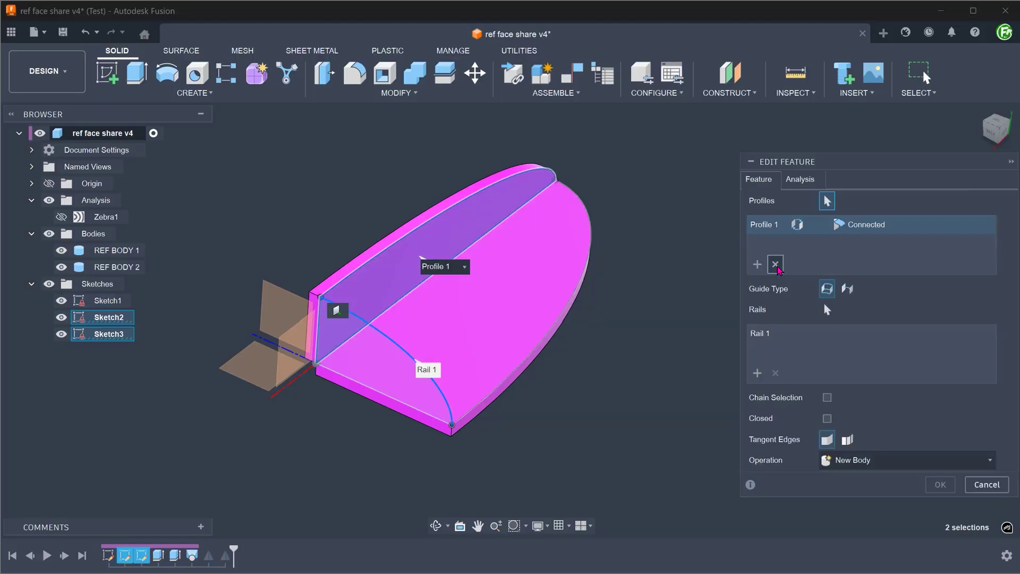
pyautogui.click(776, 265)
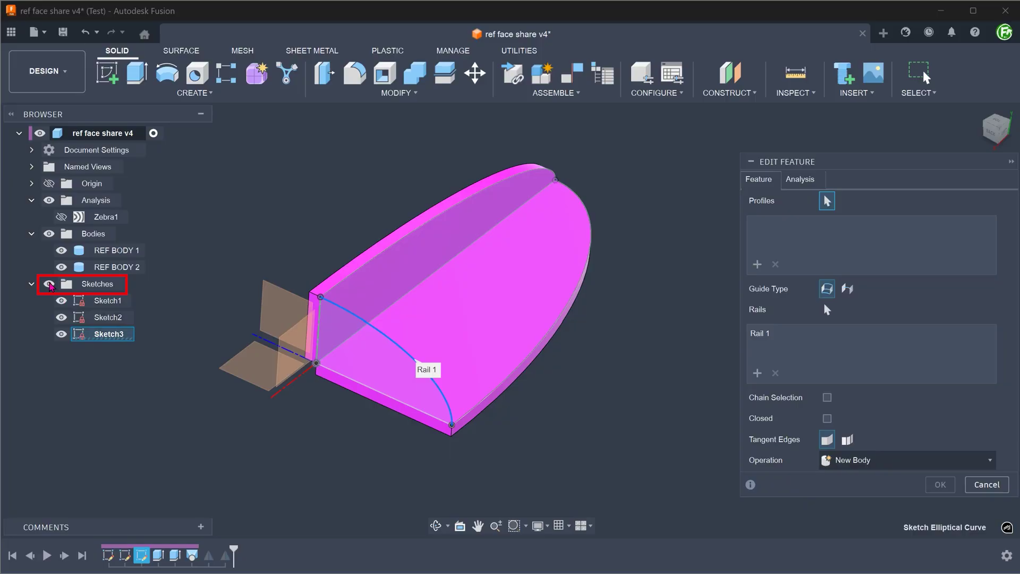
pyautogui.click(48, 284)
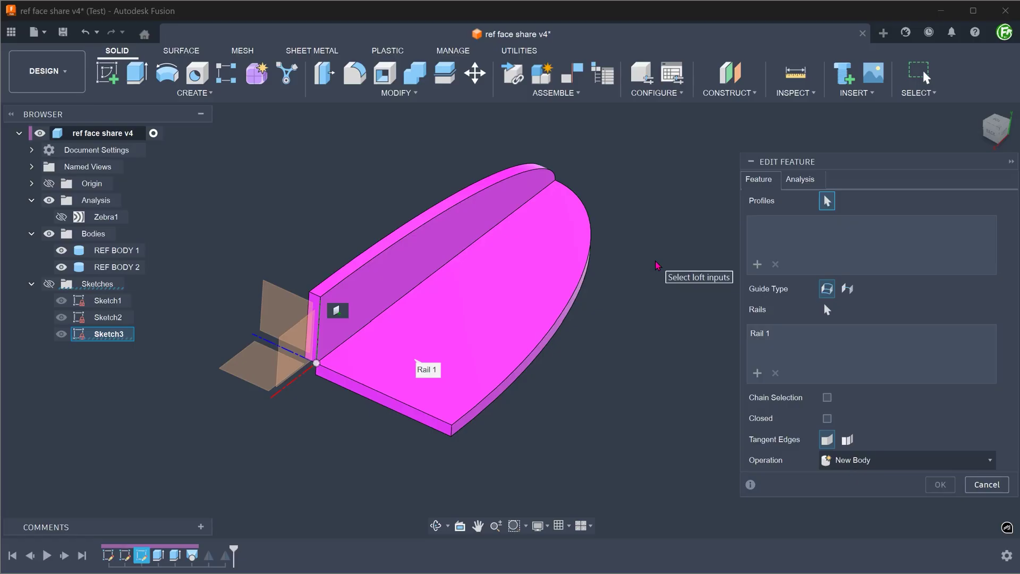
# Step: Use the two REF BODY faces as loft profiles, both with Tangent (G1) continuity
pyautogui.click(431, 258)
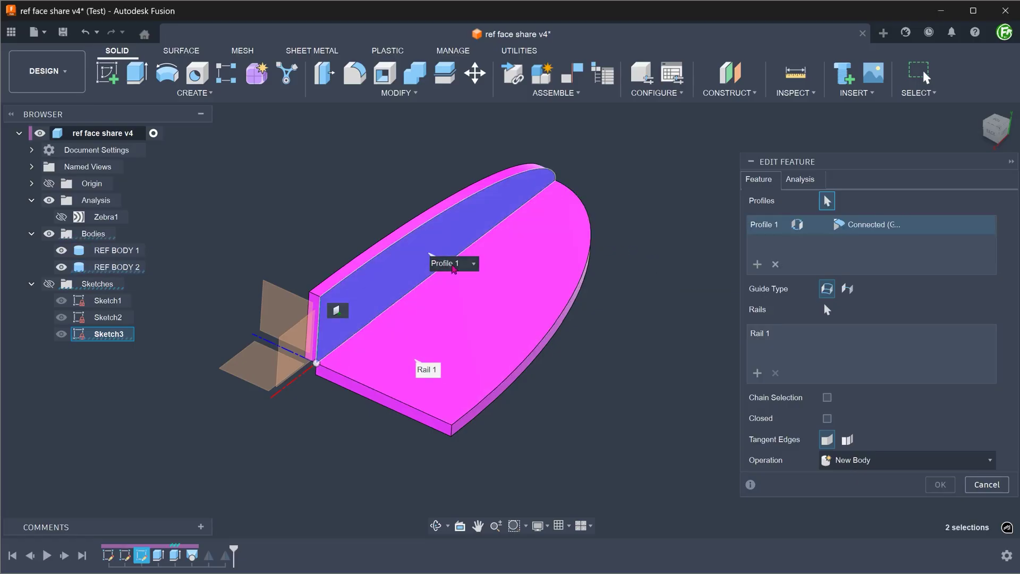
pyautogui.click(495, 295)
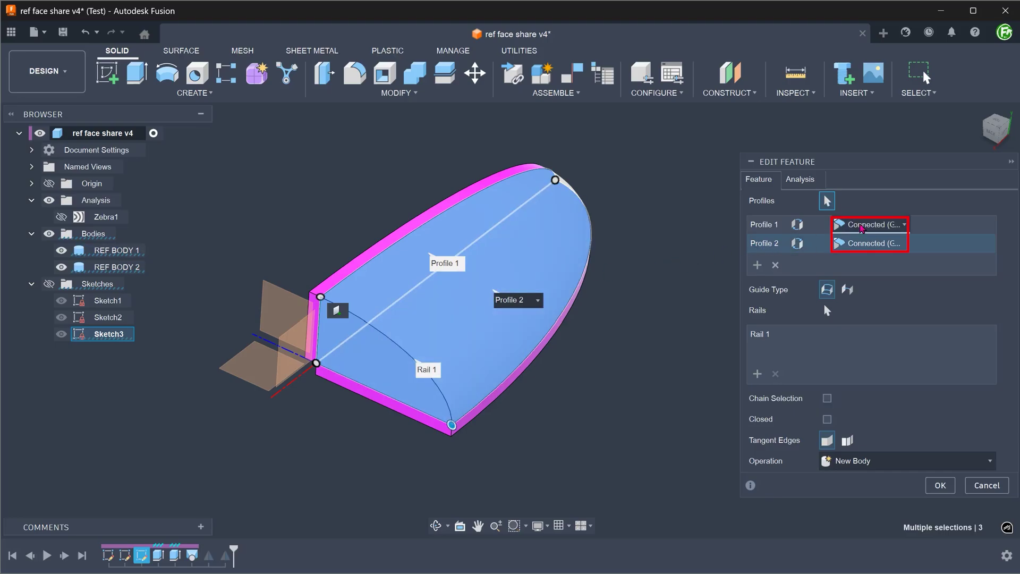
pyautogui.click(896, 224)
pyautogui.click(874, 261)
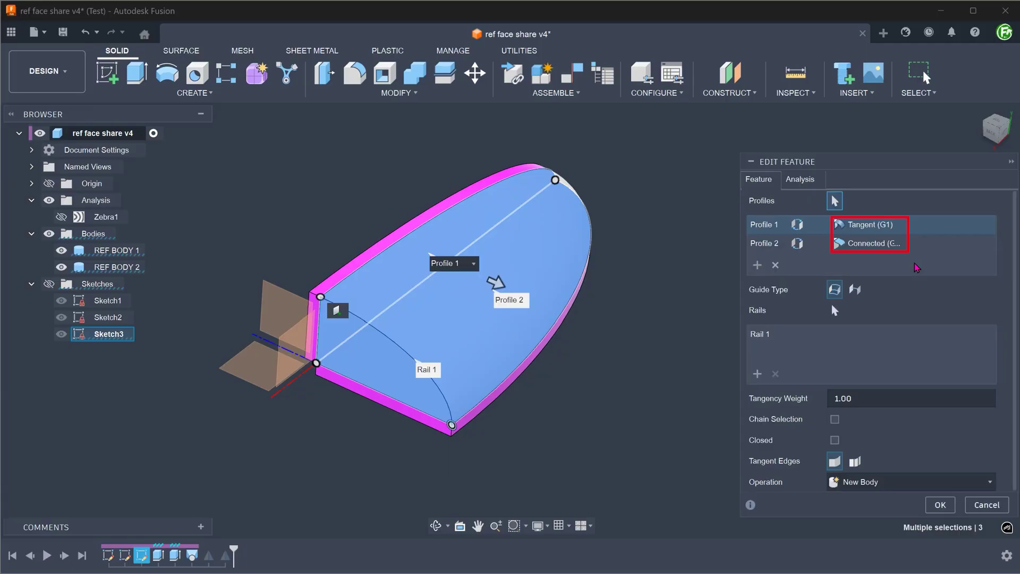
pyautogui.click(889, 243)
pyautogui.click(910, 281)
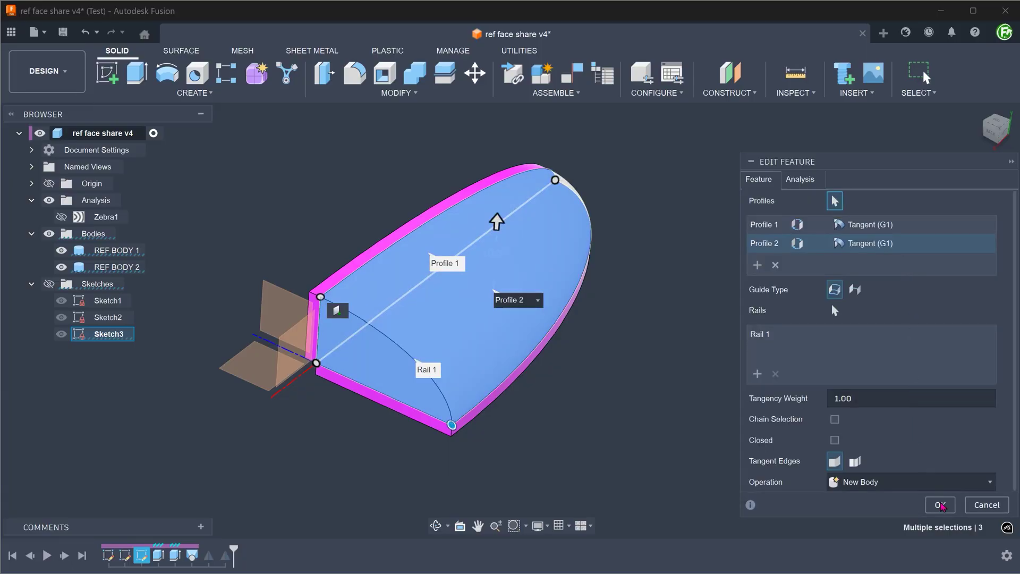
# Step: Commit the tangent loft, hide REF BODY 1 and 2, and show Body1 with Zebra1 stripes
pyautogui.click(940, 506)
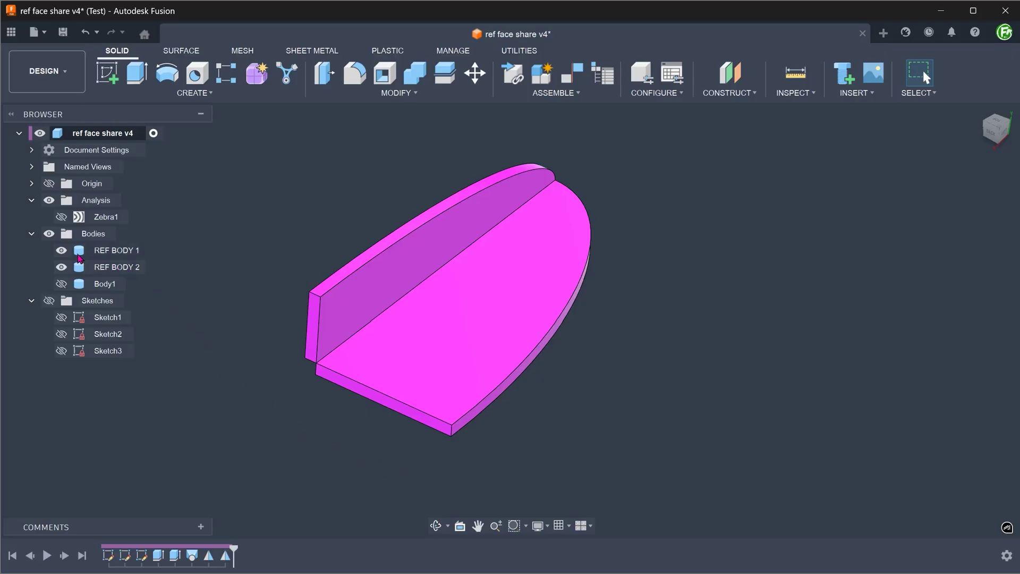
pyautogui.click(61, 251)
pyautogui.click(62, 266)
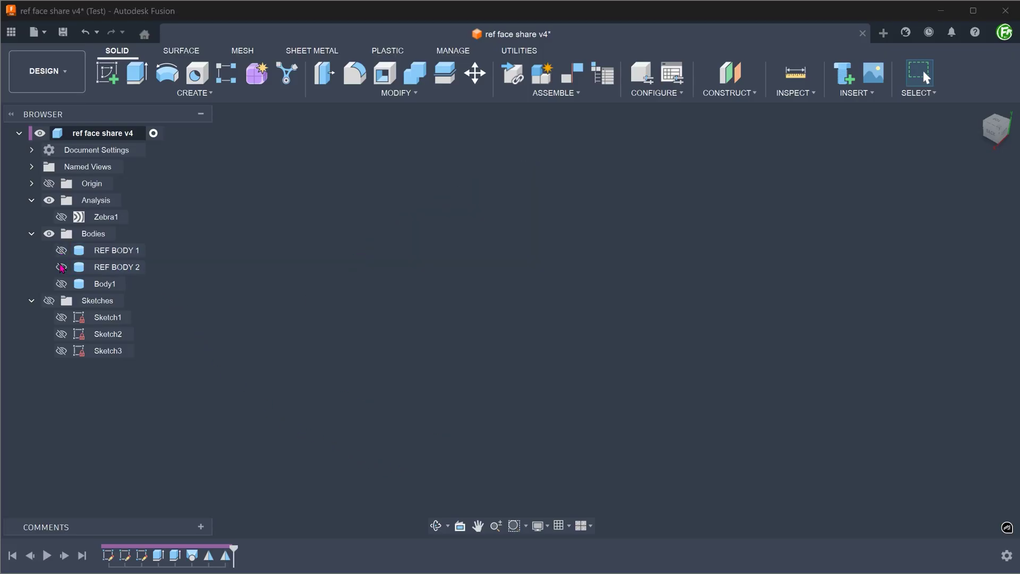
pyautogui.click(62, 284)
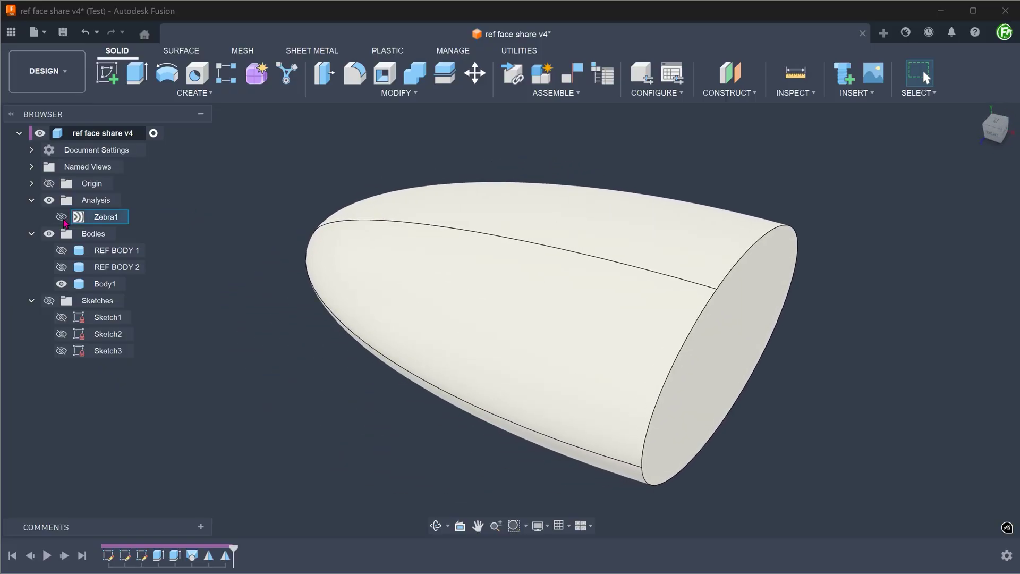
pyautogui.click(61, 217)
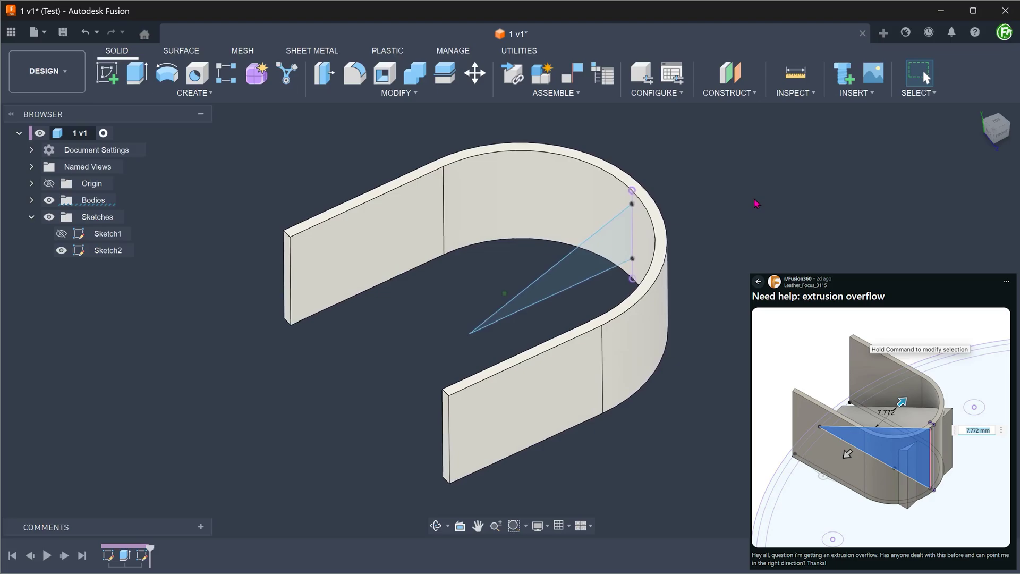
# Step: Extrude the triangular sketch profile 23 mm as a Join into the U-shaped wall
pyautogui.click(566, 267)
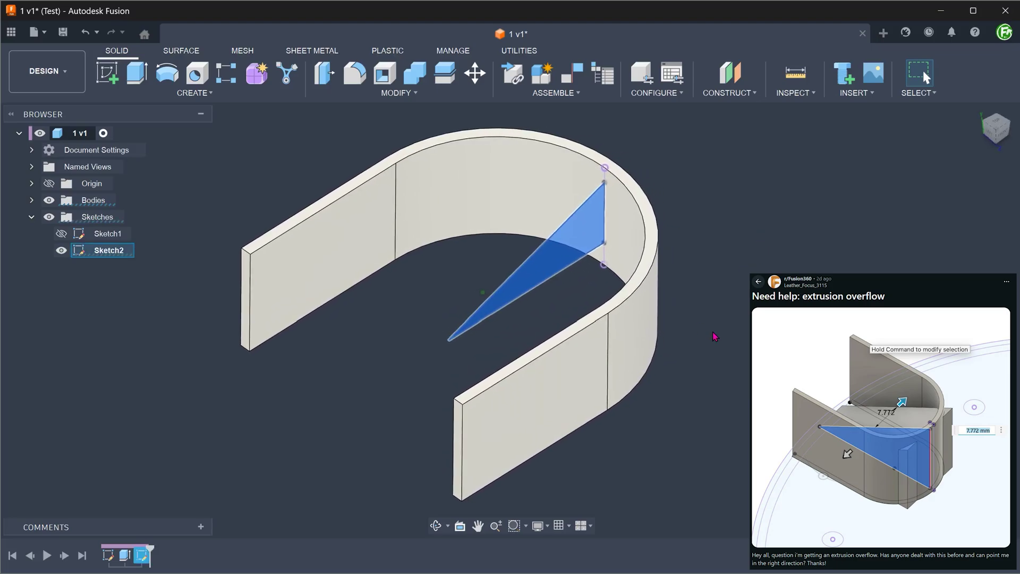
pyautogui.press('e')
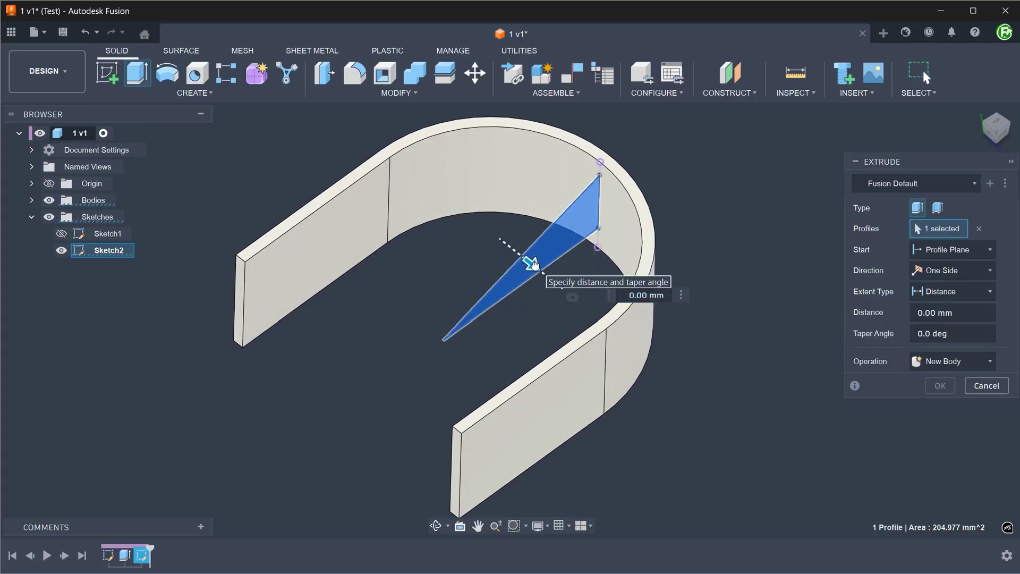
pyautogui.moveTo(531, 263); pyautogui.dragTo(636, 346)
pyautogui.click(940, 362)
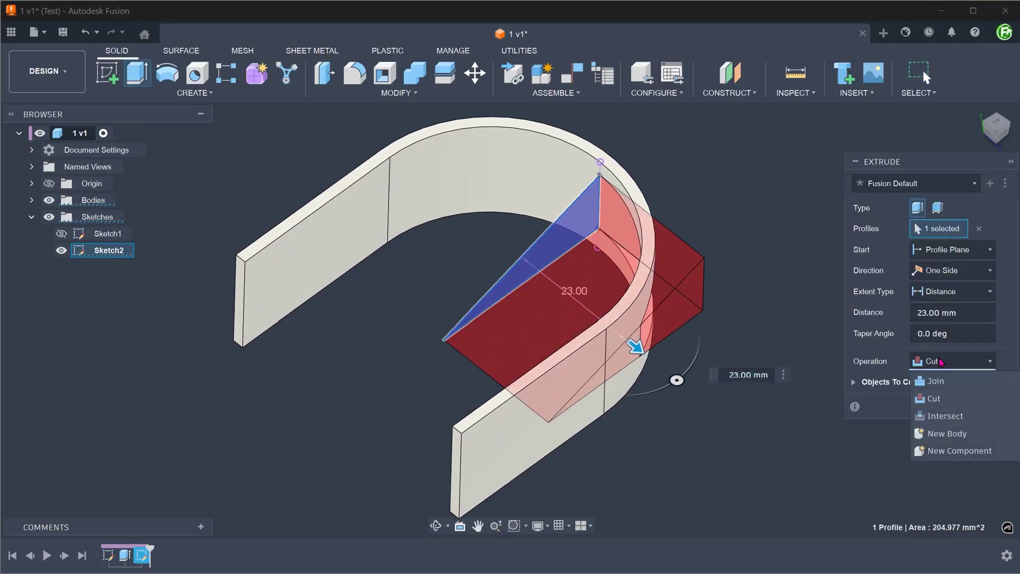
pyautogui.click(937, 381)
pyautogui.keyDown('shift'); pyautogui.moveTo(776, 384); pyautogui.dragTo(673, 415, button='middle'); pyautogui.keyUp('shift')
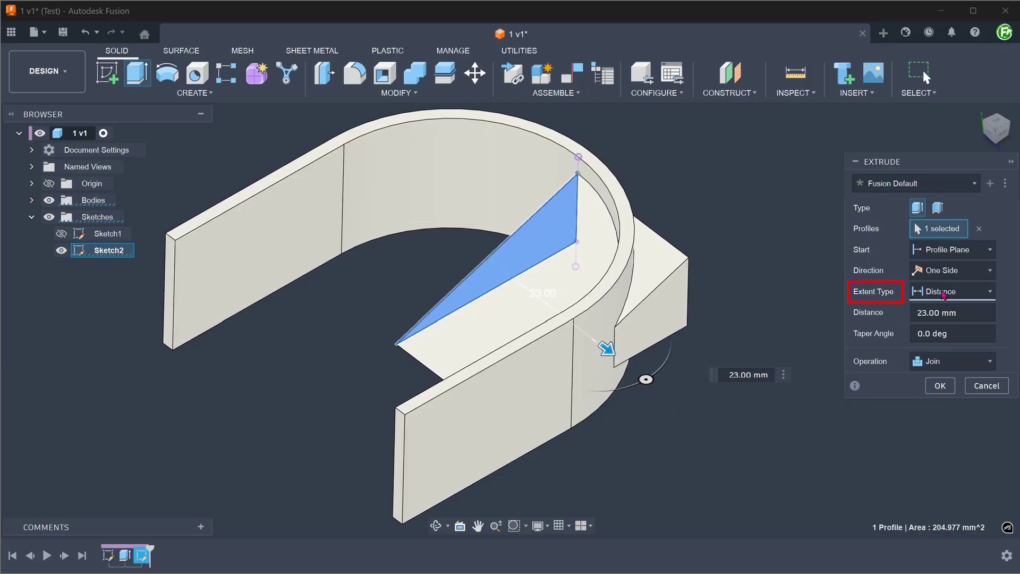
# Step: Change the extrusion extent to To Object on the inner wall face, extend To Adjacent Faces, and commit
pyautogui.click(946, 293)
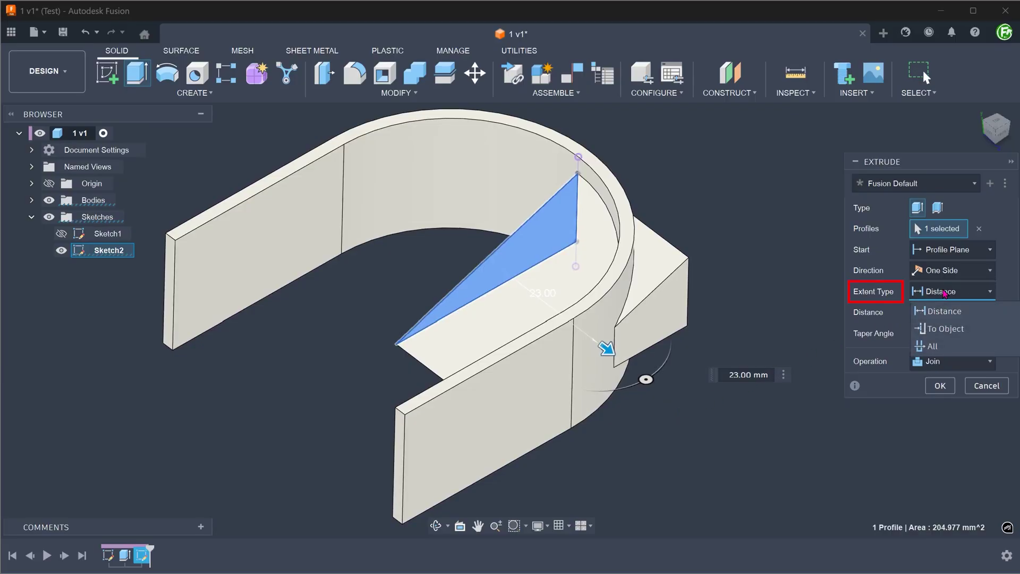
pyautogui.click(975, 331)
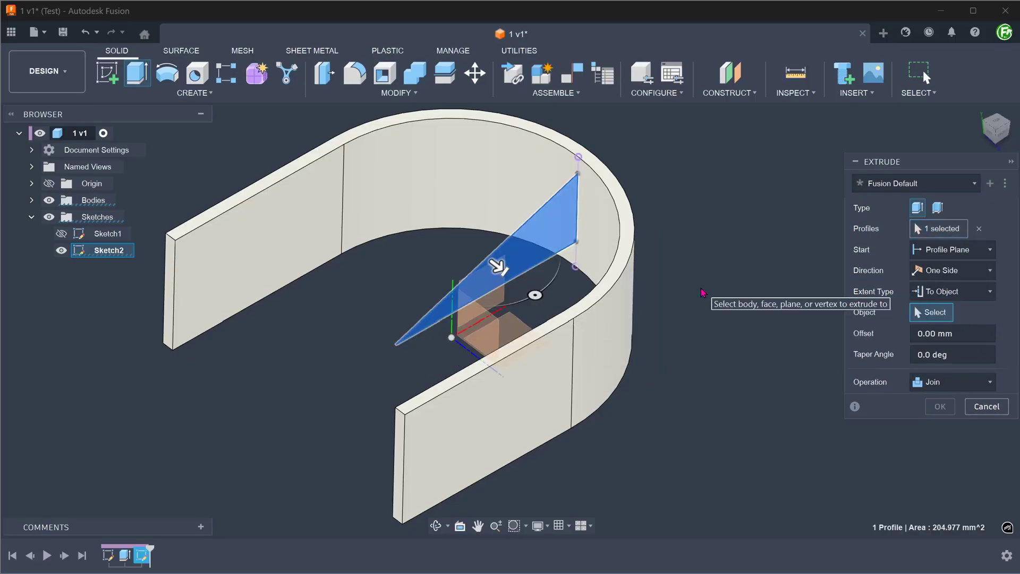
pyautogui.keyDown('shift'); pyautogui.moveTo(703, 292); pyautogui.dragTo(705, 308, button='middle'); pyautogui.keyUp('shift')
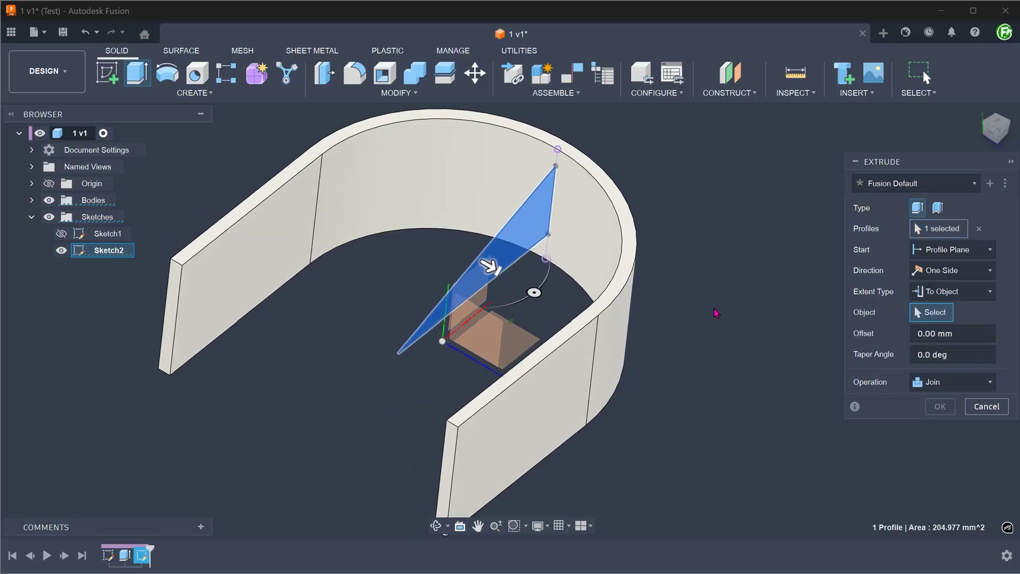
pyautogui.click(609, 252)
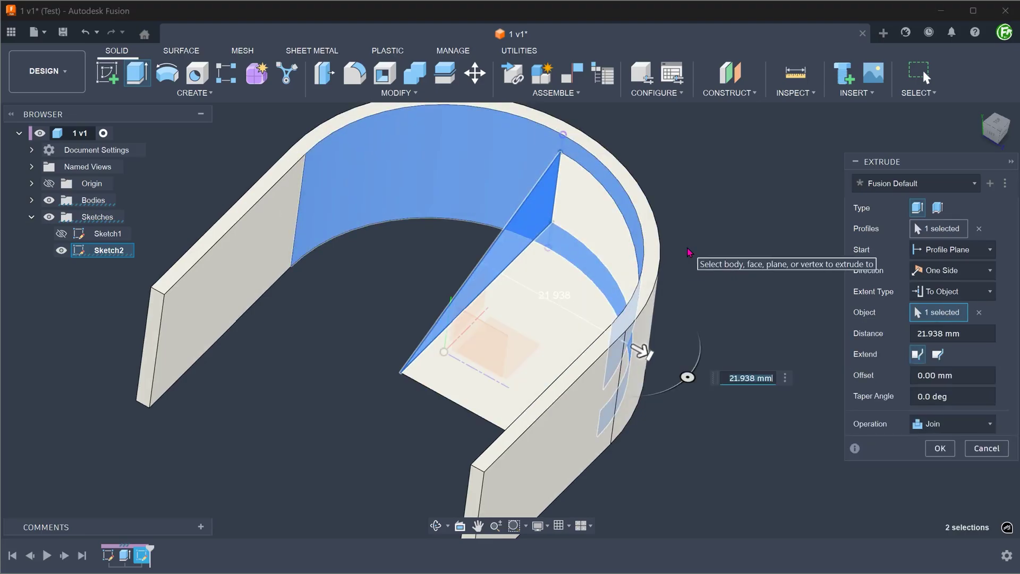
pyautogui.keyDown('shift'); pyautogui.moveTo(691, 251); pyautogui.dragTo(723, 251, button='middle'); pyautogui.keyUp('shift')
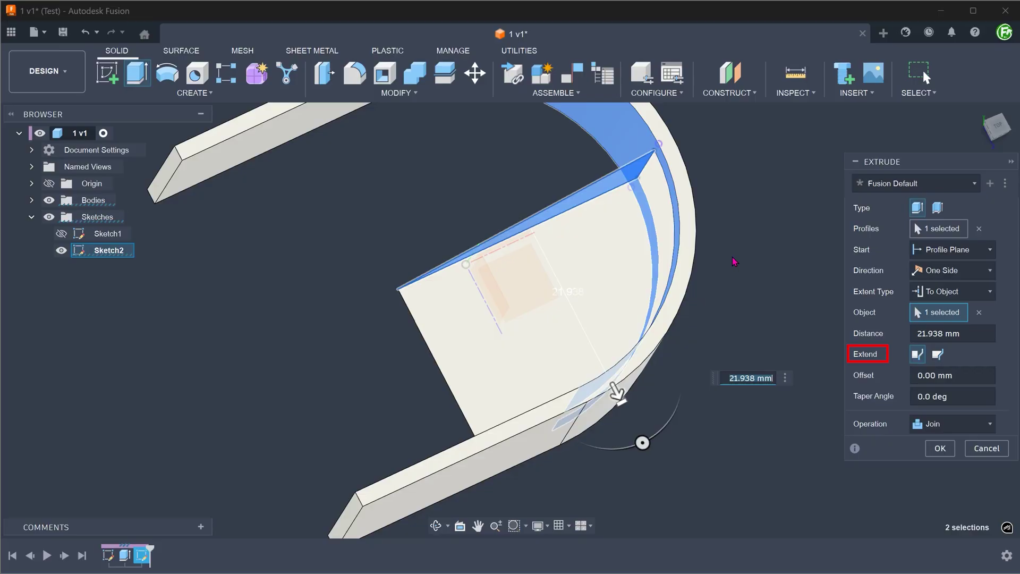
pyautogui.keyDown('shift'); pyautogui.moveTo(734, 262); pyautogui.dragTo(754, 266, button='middle'); pyautogui.keyUp('shift')
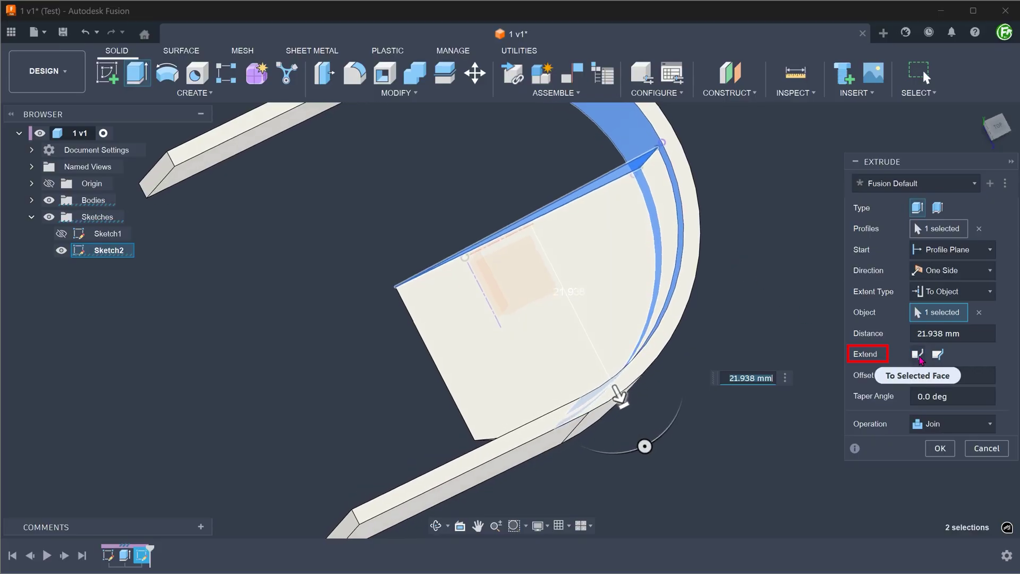
pyautogui.click(918, 355)
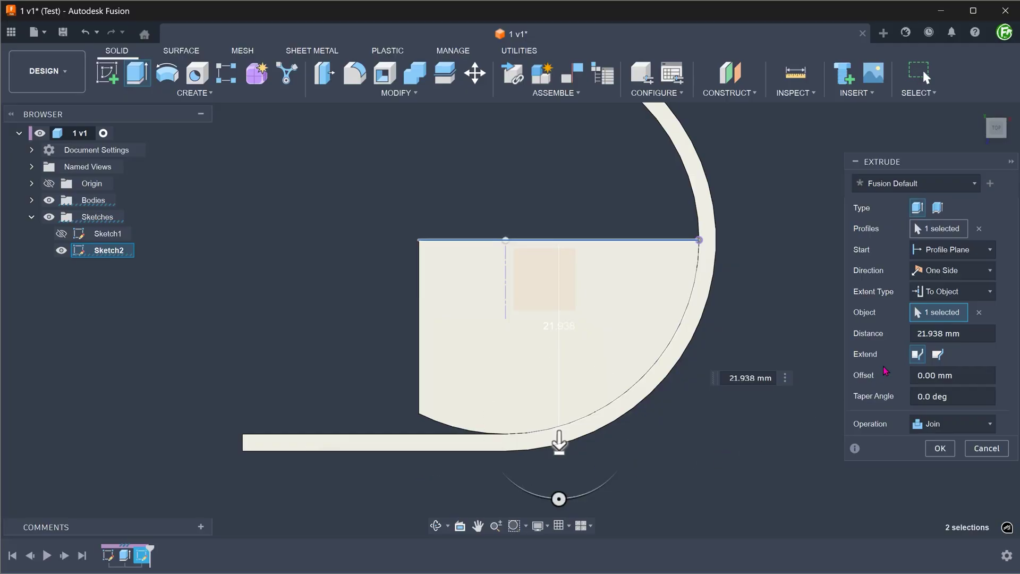
pyautogui.click(938, 355)
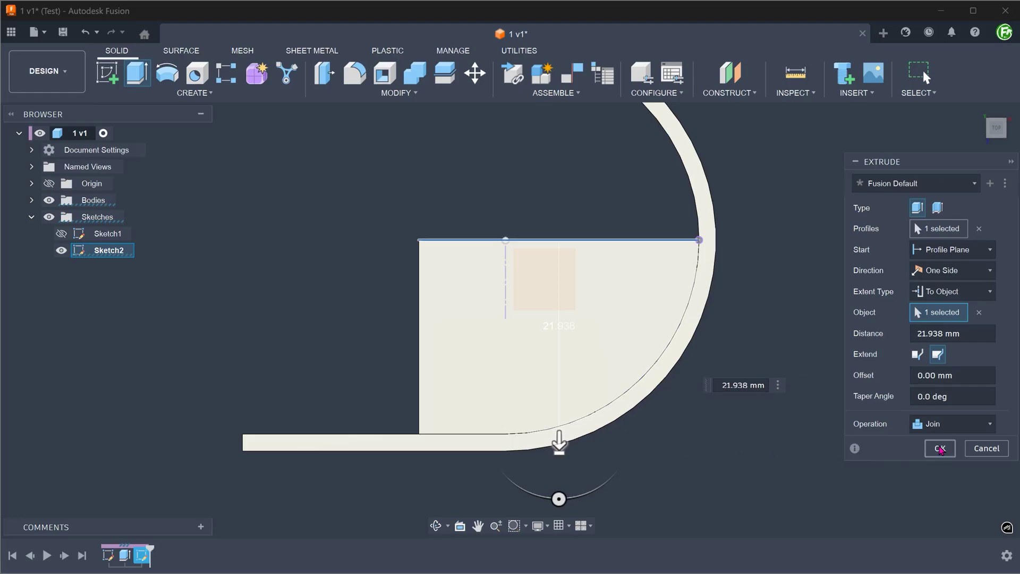
pyautogui.click(939, 448)
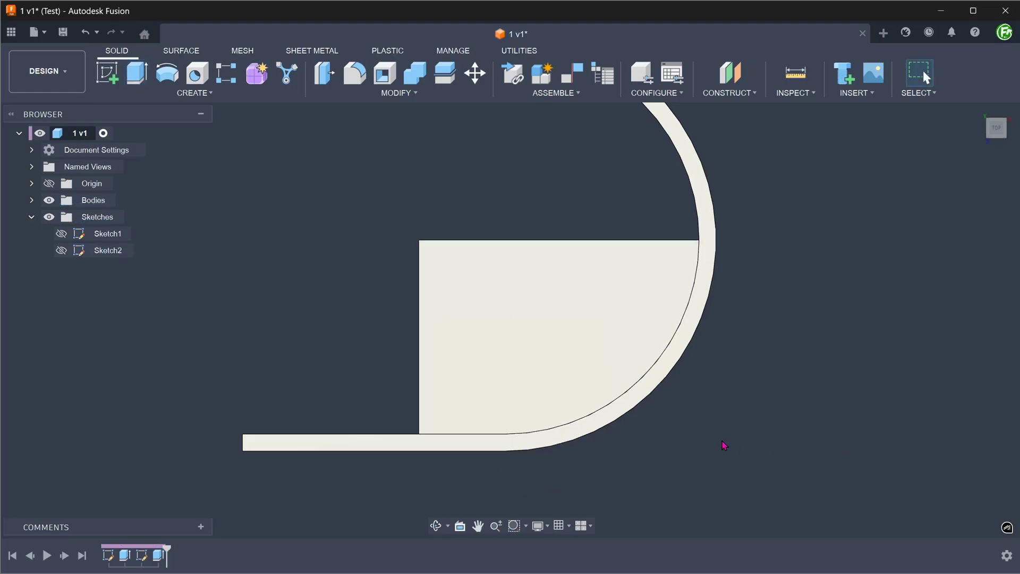
pyautogui.click(61, 233)
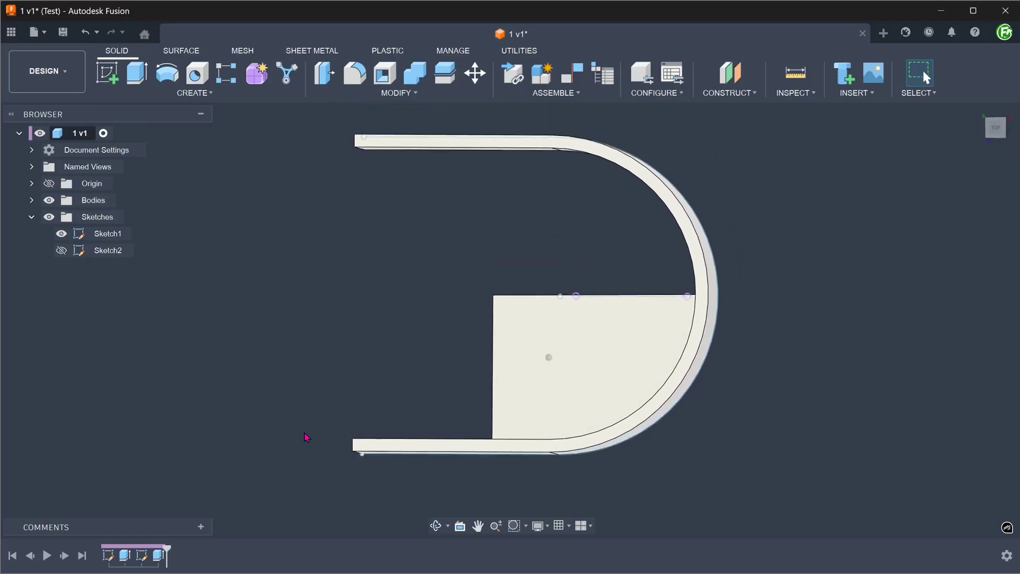
pyautogui.click(381, 409)
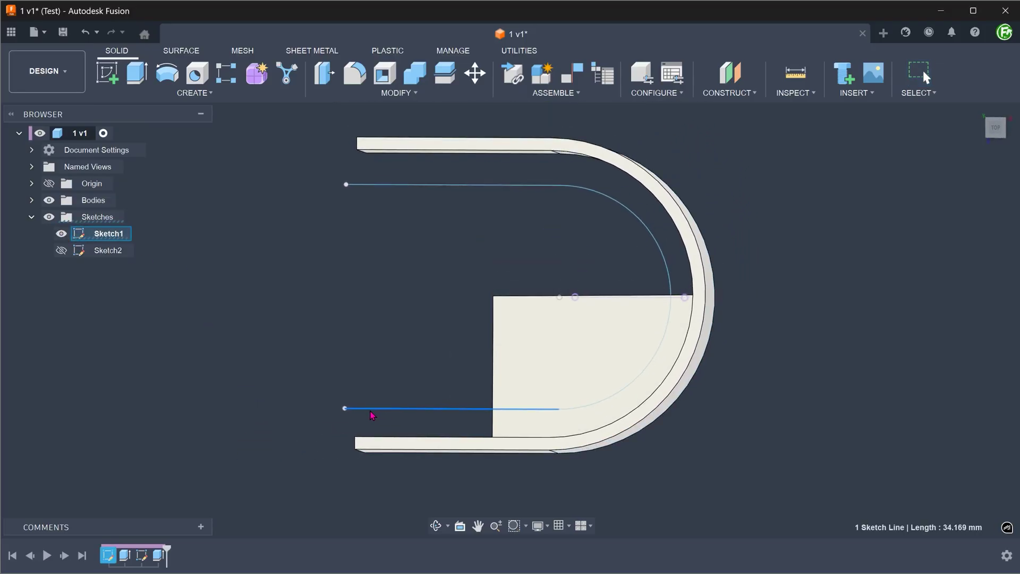
pyautogui.moveTo(382, 413)
pyautogui.keyDown('shift'); pyautogui.mouseDown(button='middle')
pyautogui.moveTo(243, 375)
pyautogui.moveTo(410, 423)
pyautogui.moveTo(392, 440)
pyautogui.moveTo(252, 355)
pyautogui.mouseUp(button='middle'); pyautogui.keyUp('shift')
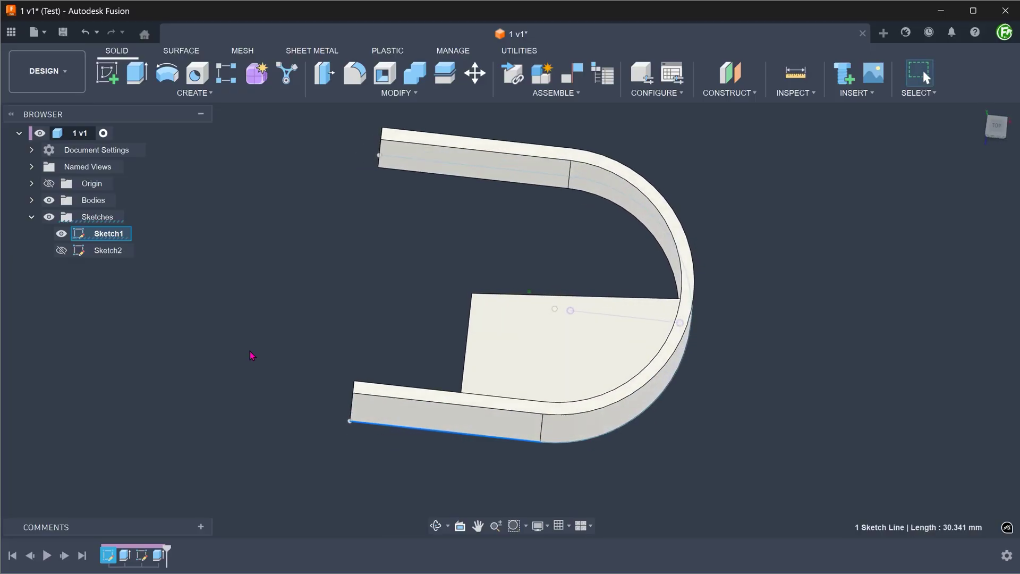
pyautogui.click(61, 233)
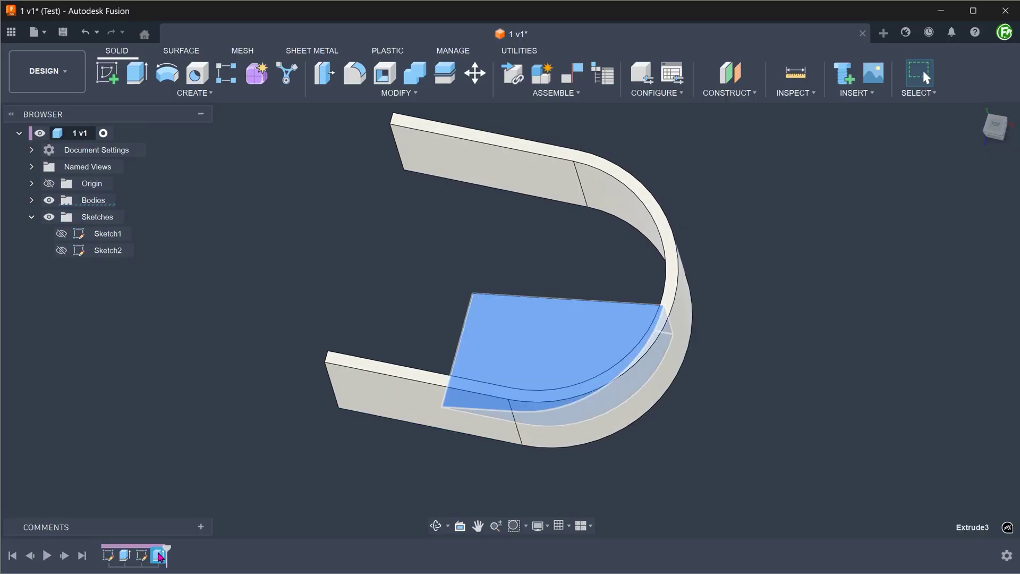
# Step: Edit Extrude3 to a Symmetric direction with extent type All
pyautogui.doubleClick(159, 556)
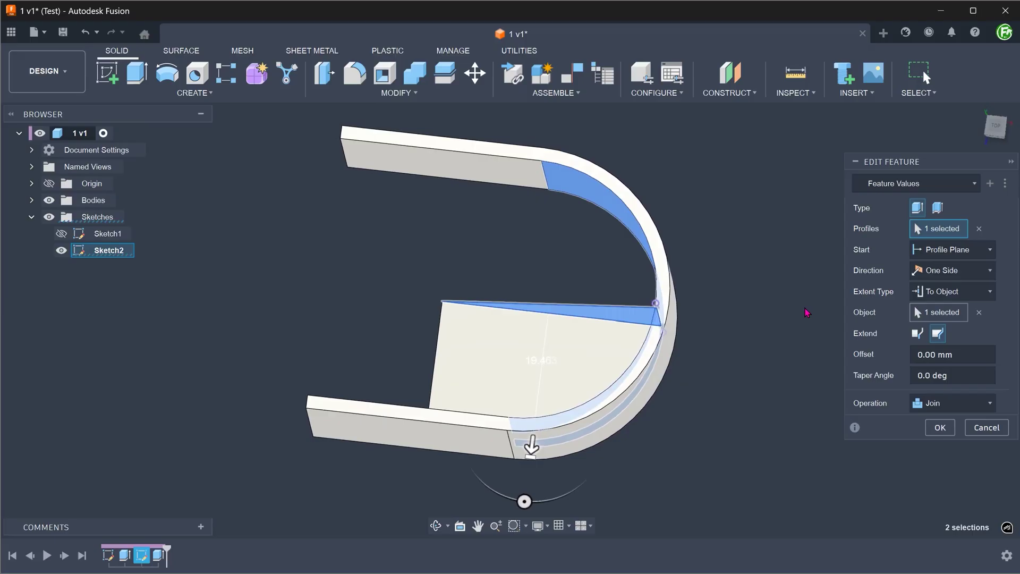
pyautogui.click(939, 272)
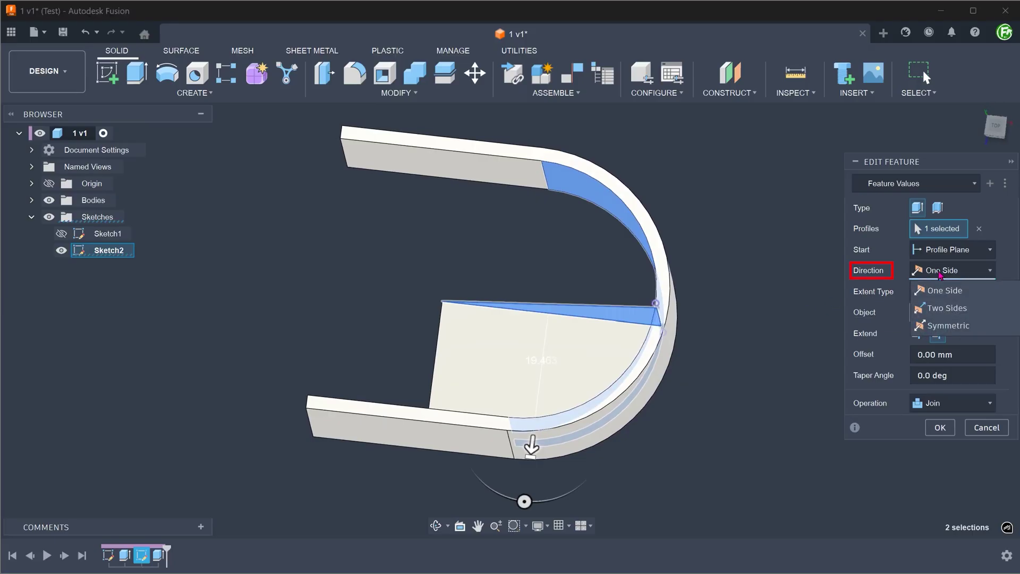
pyautogui.click(984, 328)
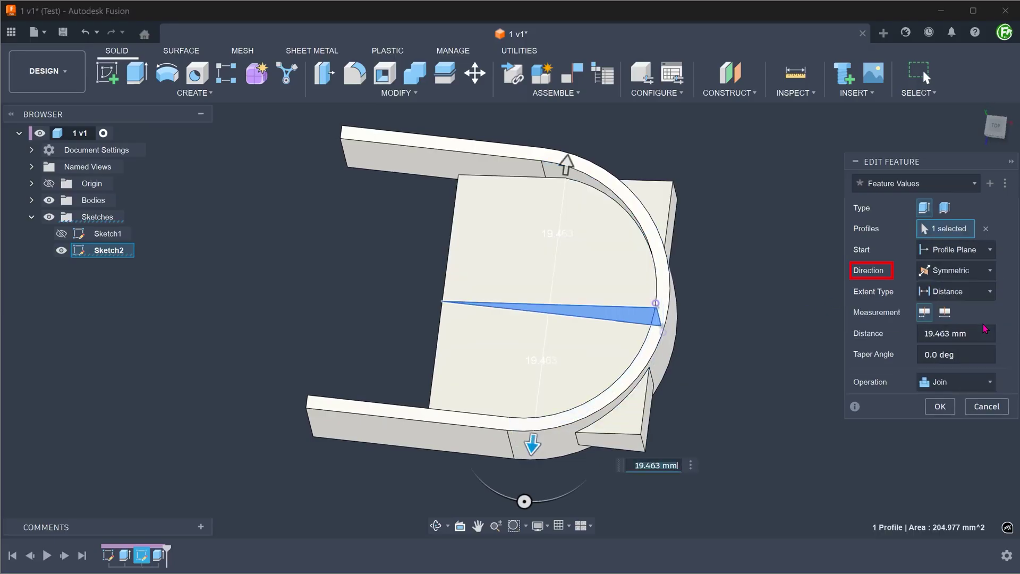
pyautogui.click(973, 296)
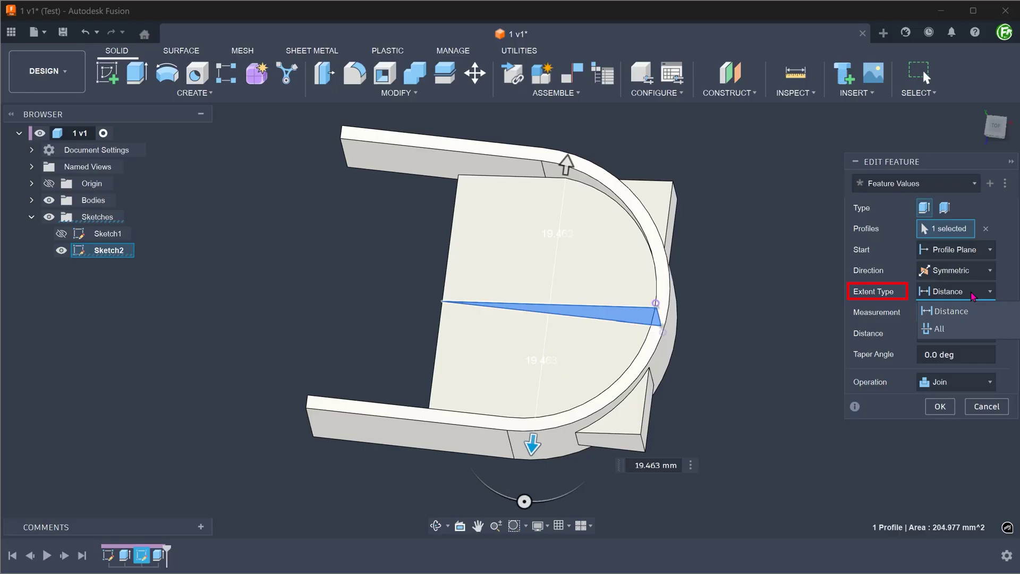
pyautogui.click(962, 330)
pyautogui.moveTo(754, 367)
pyautogui.keyDown('shift'); pyautogui.mouseDown(button='middle')
pyautogui.moveTo(741, 398)
pyautogui.moveTo(746, 393)
pyautogui.mouseUp(button='middle'); pyautogui.keyUp('shift')
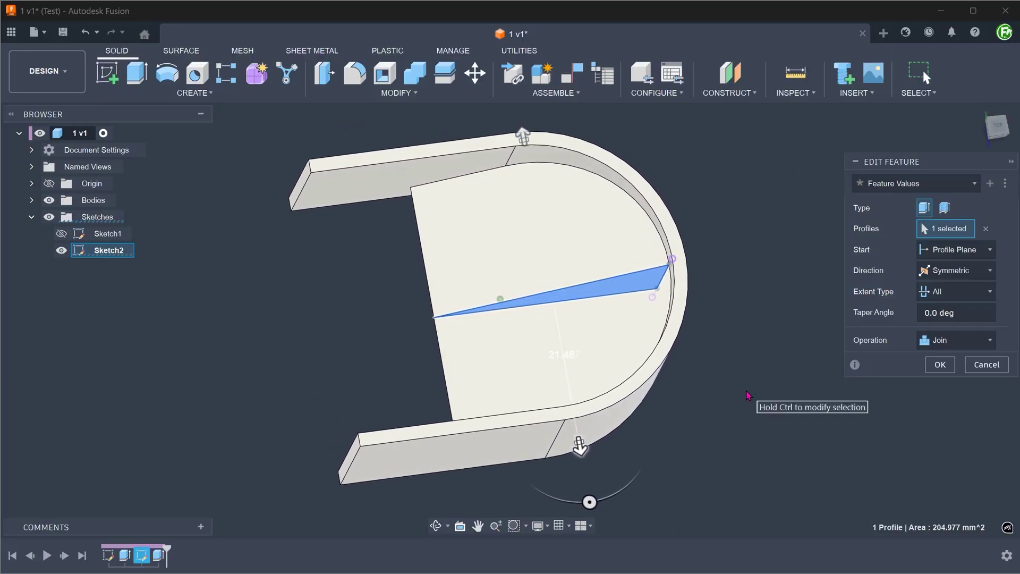
# Step: Commit the symmetric fill extrusion, show Sketch1 again, and select its bottom lines (about 30.9 mm)
pyautogui.click(939, 364)
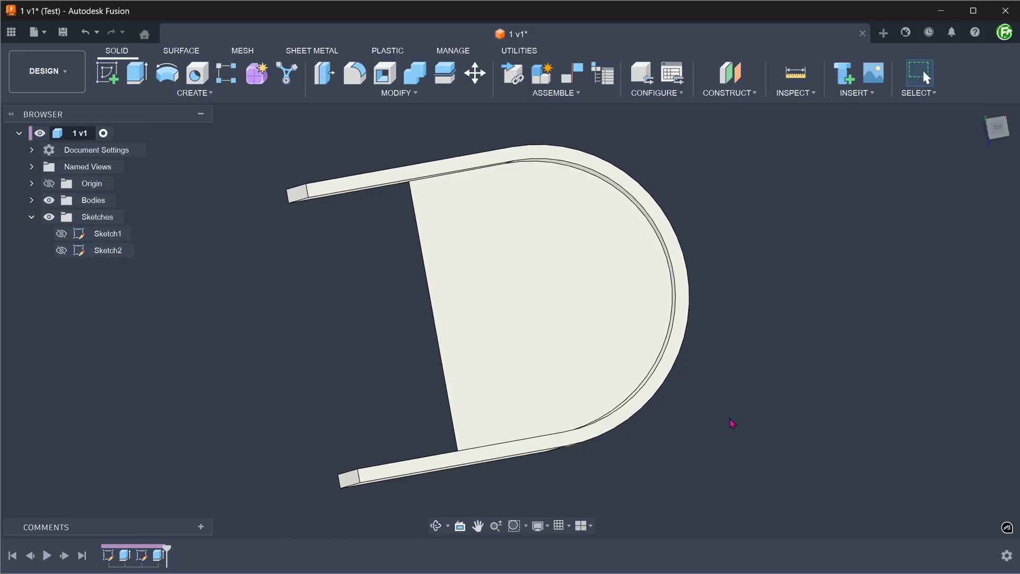
pyautogui.click(61, 233)
pyautogui.keyDown('shift'); pyautogui.moveTo(200, 289); pyautogui.dragTo(275, 442, button='middle'); pyautogui.keyUp('shift')
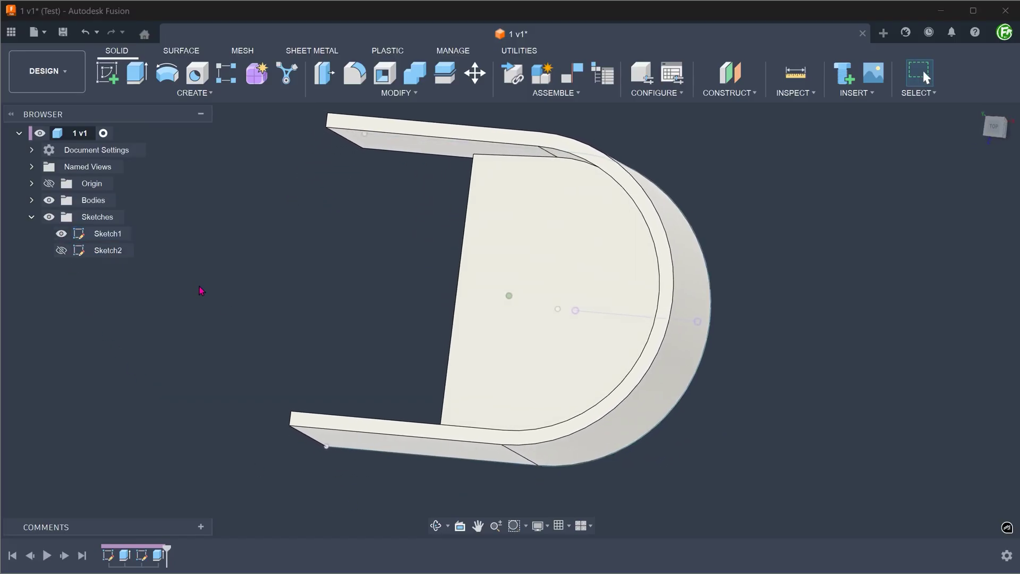
pyautogui.click(343, 418)
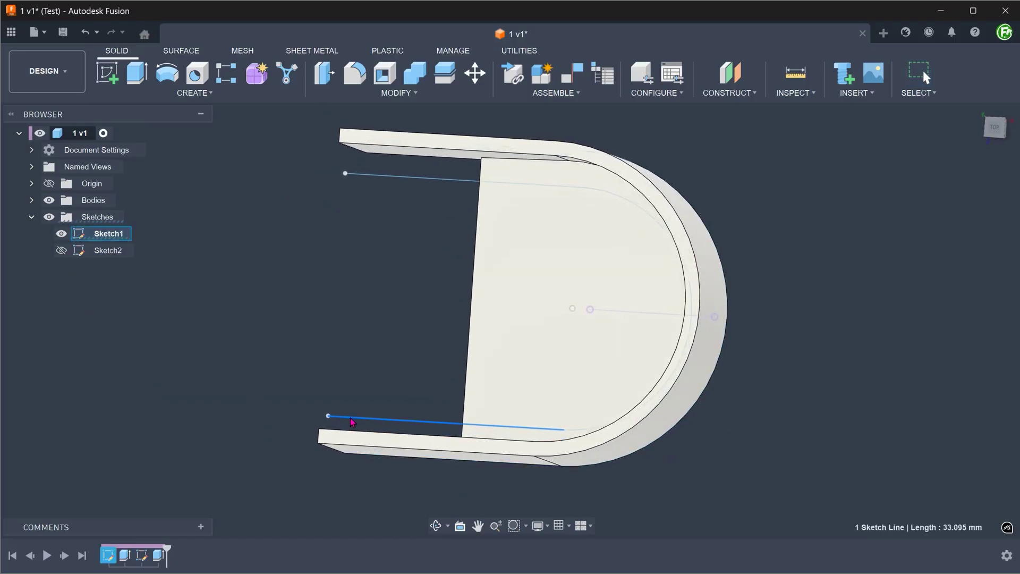
pyautogui.keyDown('shift'); pyautogui.moveTo(343, 418); pyautogui.dragTo(282, 399, button='middle'); pyautogui.keyUp('shift')
pyautogui.click(337, 406)
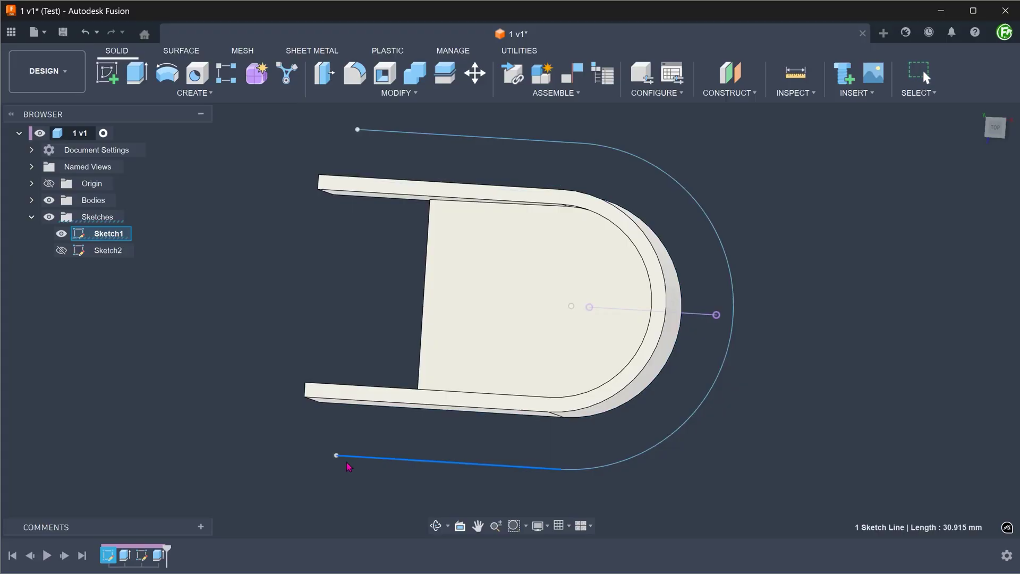